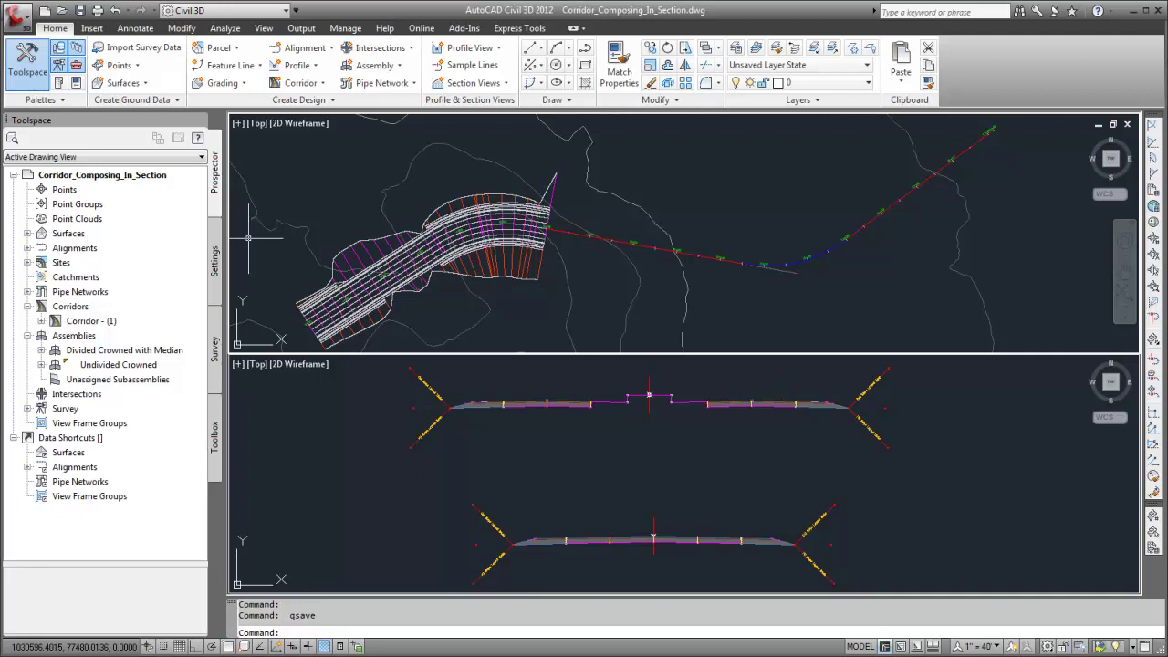
Open Corridor - (1) in the Corridor Section Editor, leaving the viewport configuration unchanged
right_click(129, 321)
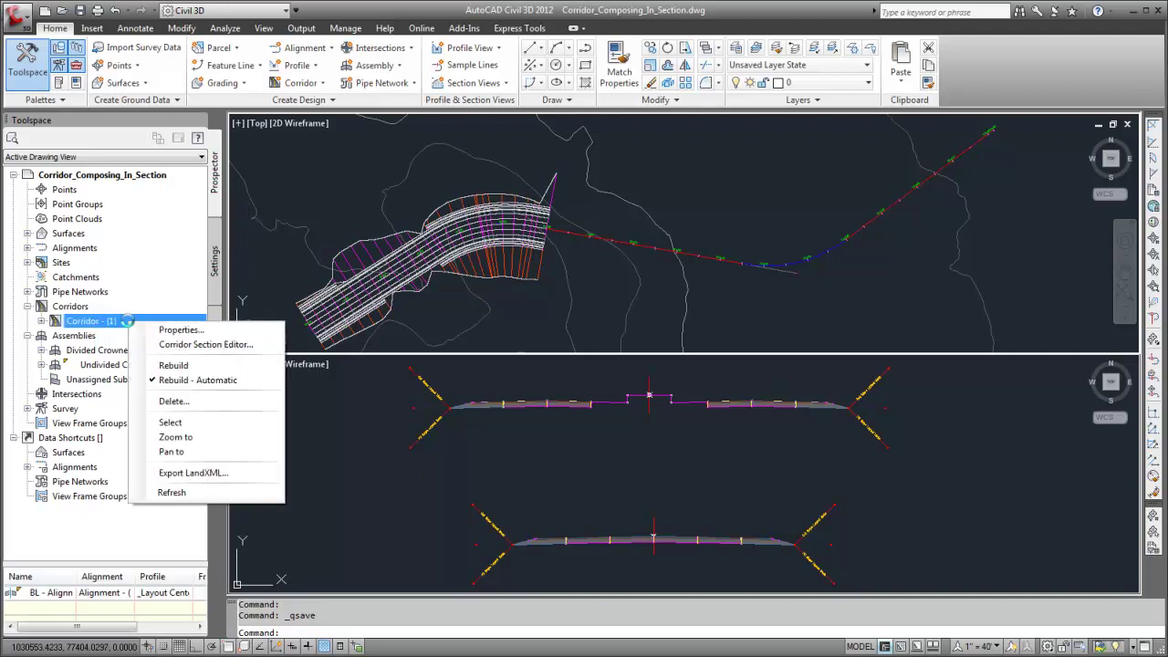
click(263, 345)
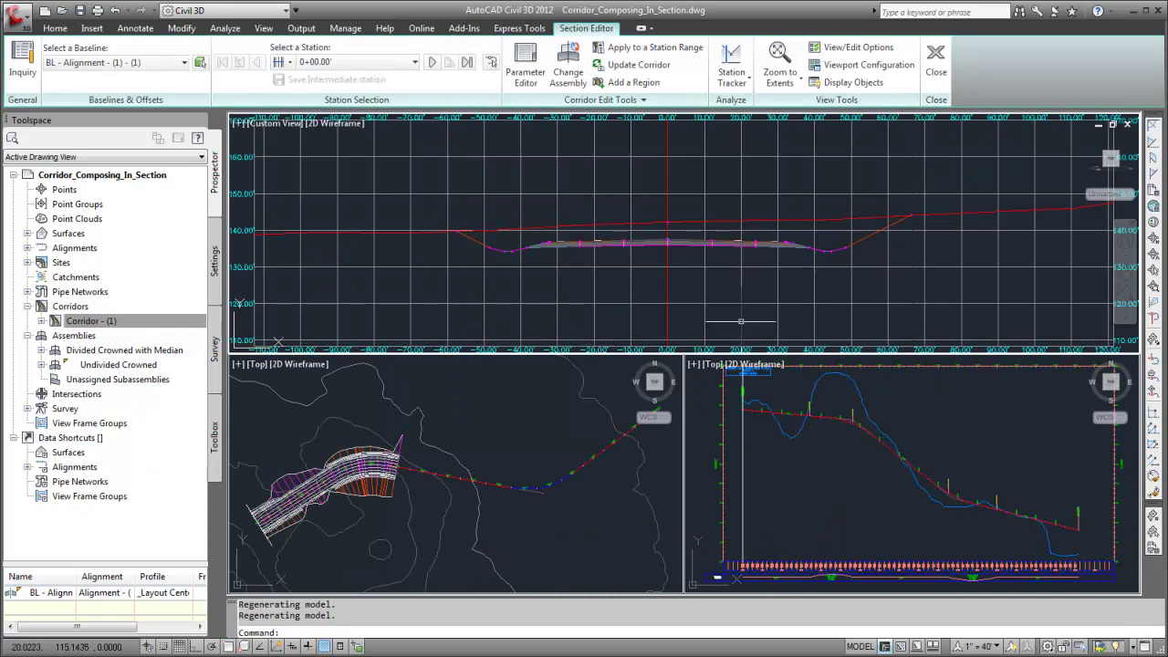
click(862, 66)
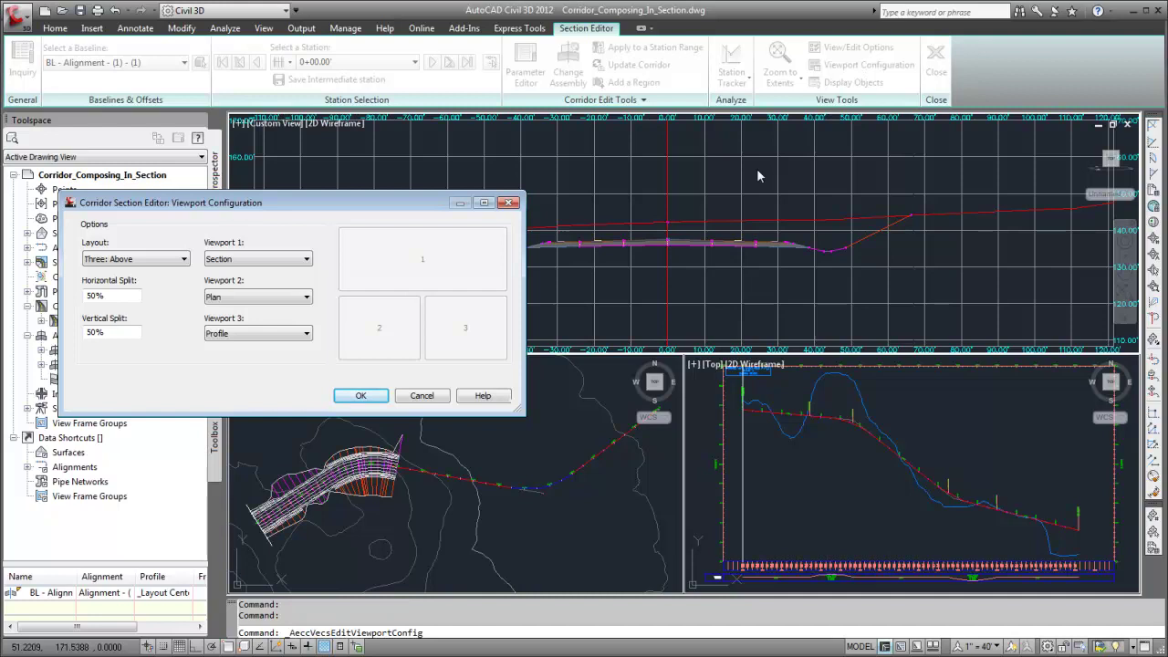
click(444, 396)
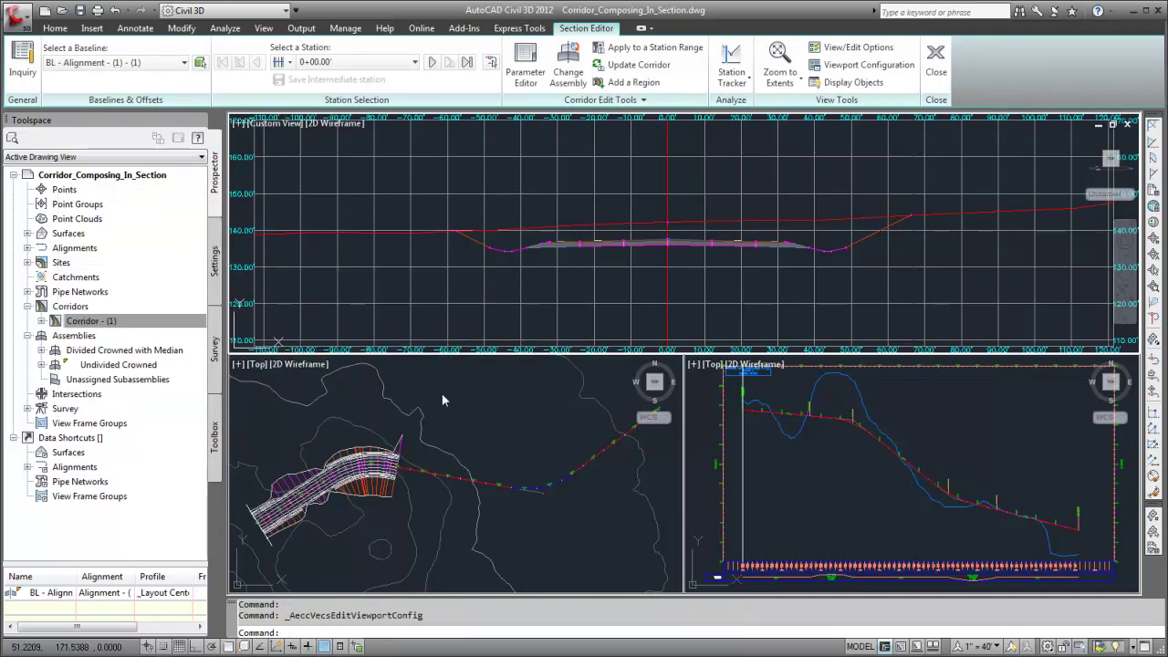
Move the current section station to 8+00.00 in the plan viewport
click(338, 523)
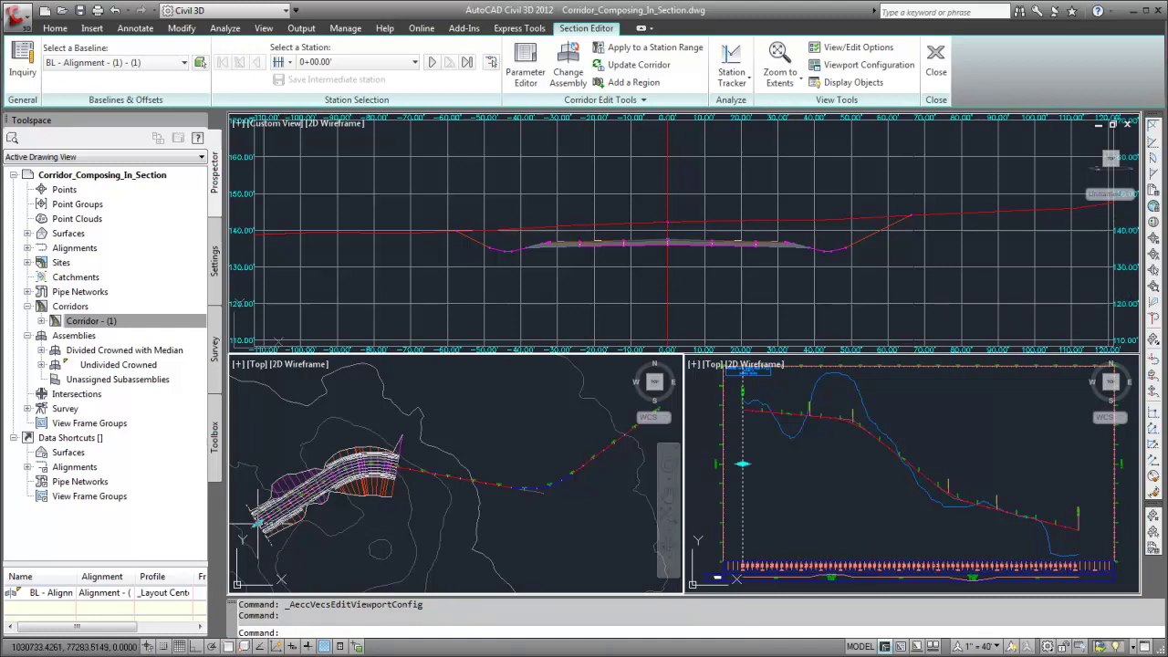
click(258, 523)
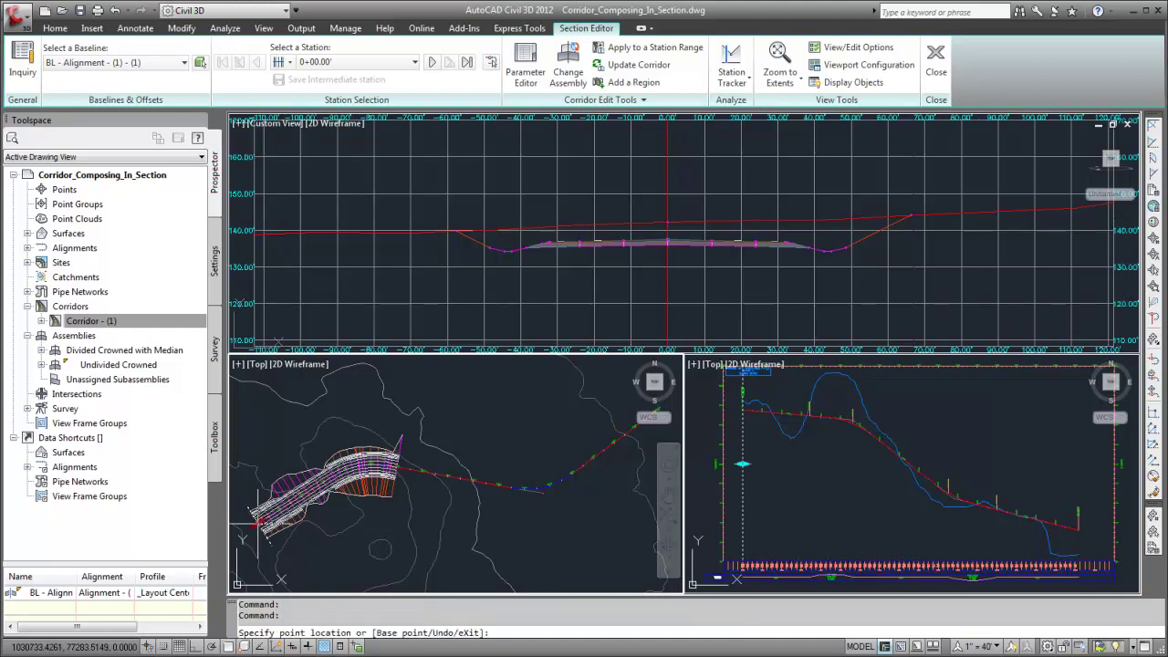
click(444, 527)
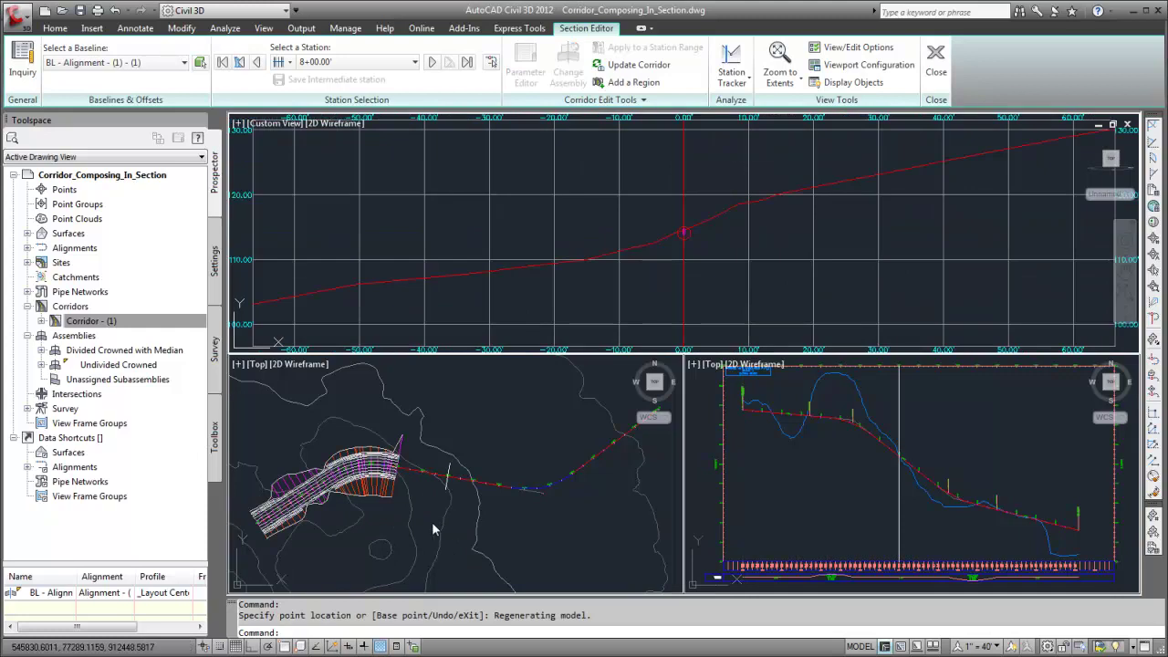
Preview the Divided Crowned with Median assembly in the Section Editor at 8+00.00
right_click(138, 351)
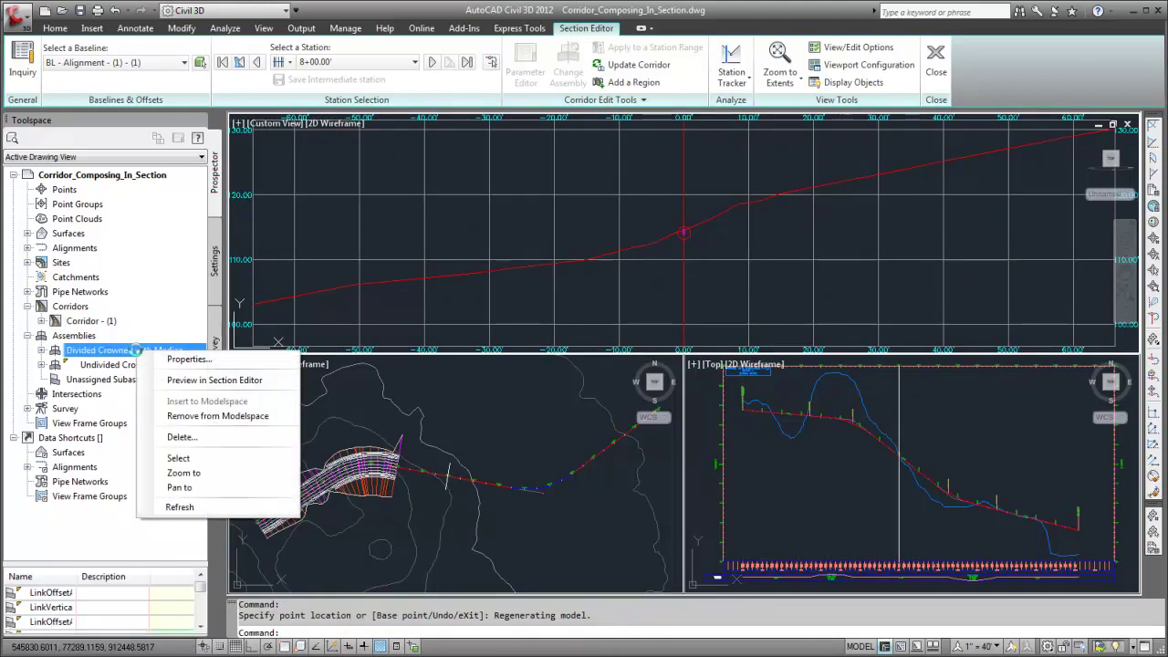
click(267, 379)
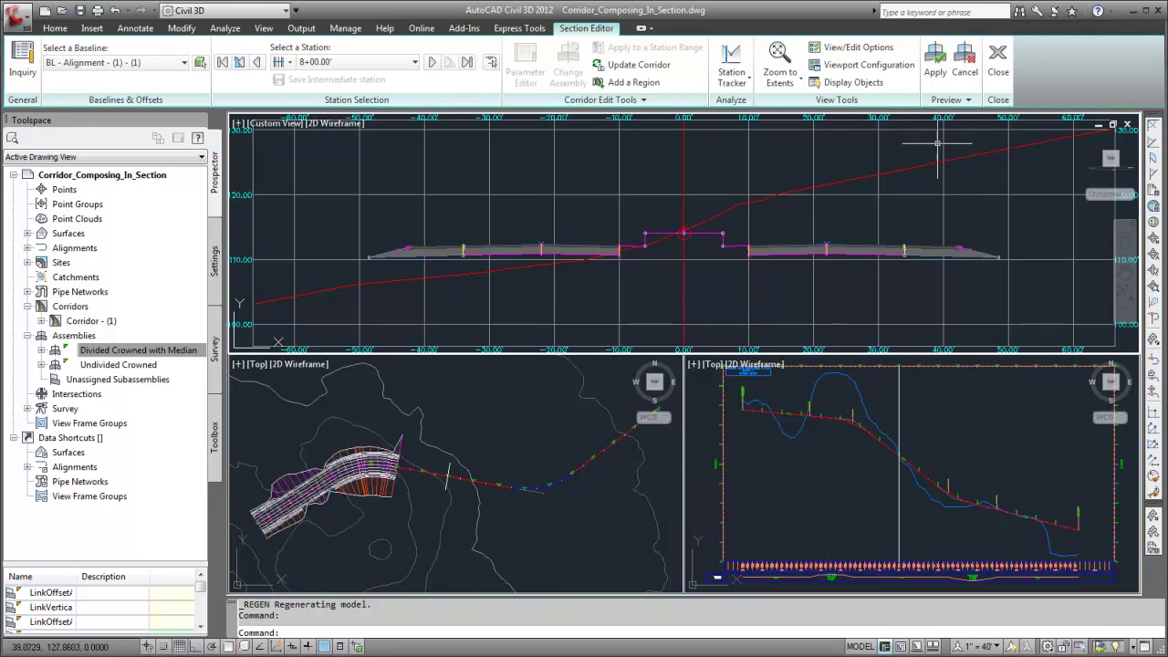
Apply Divided Crowned with Median as a new region from the picked start station to 950
click(937, 85)
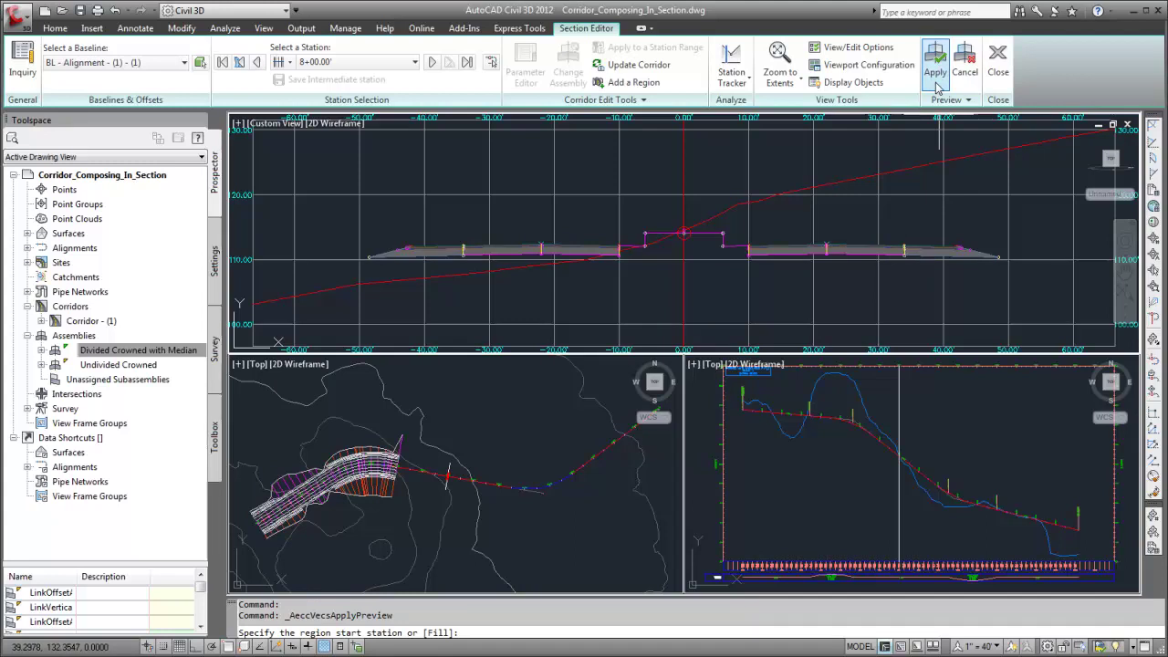
click(584, 415)
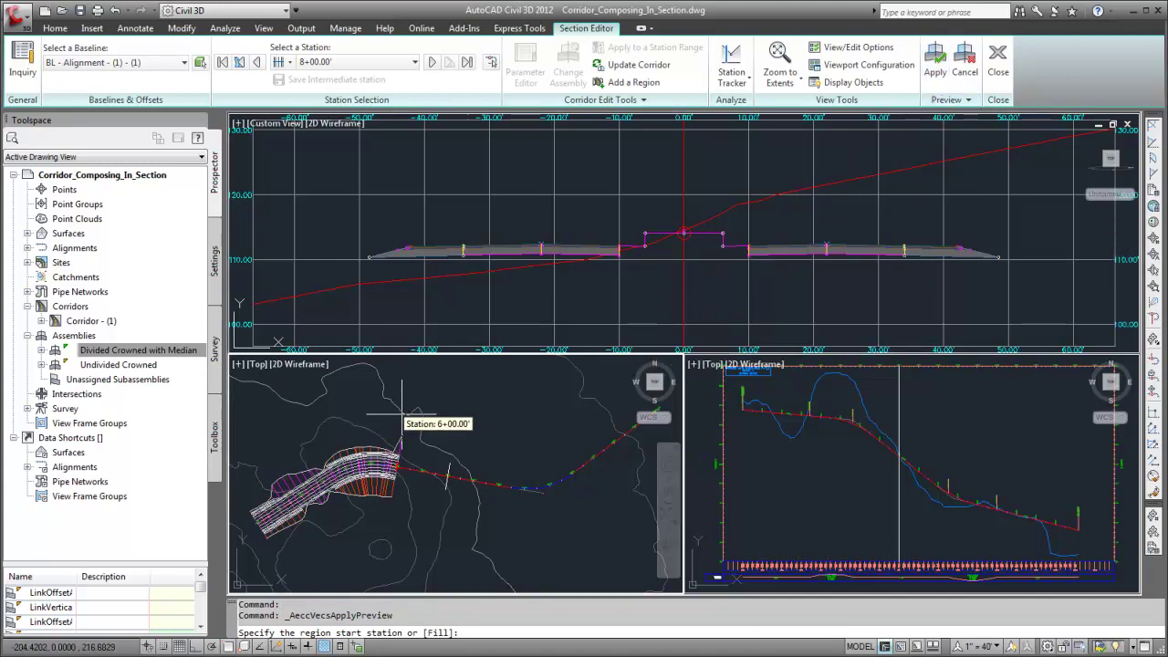
click(404, 415)
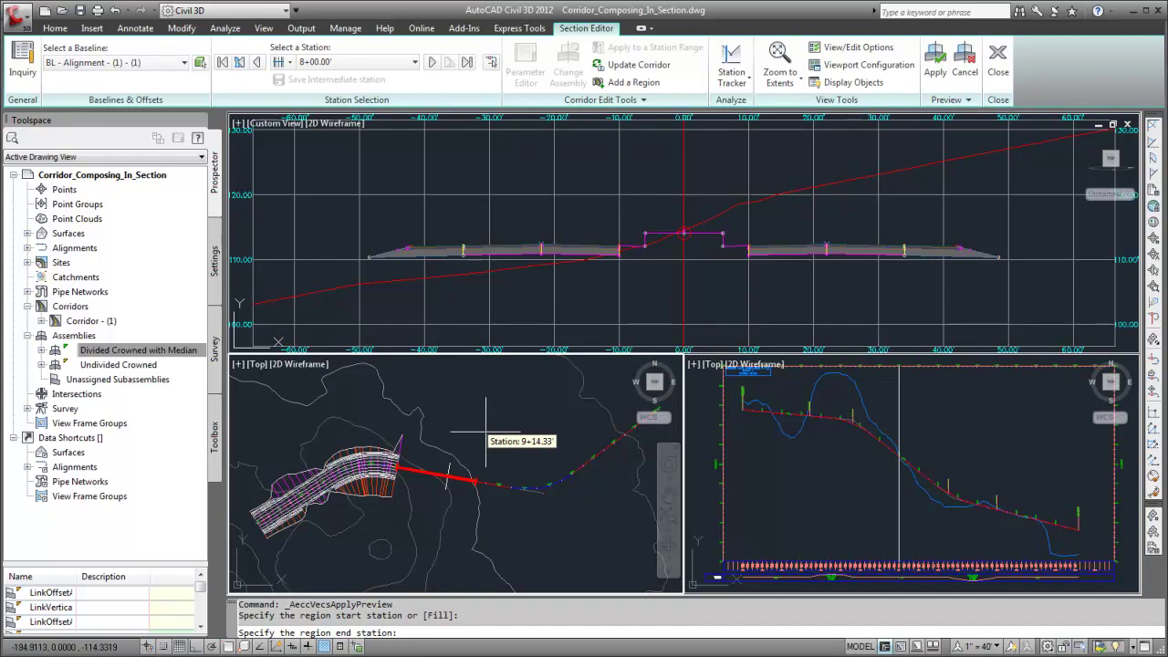
text(9)
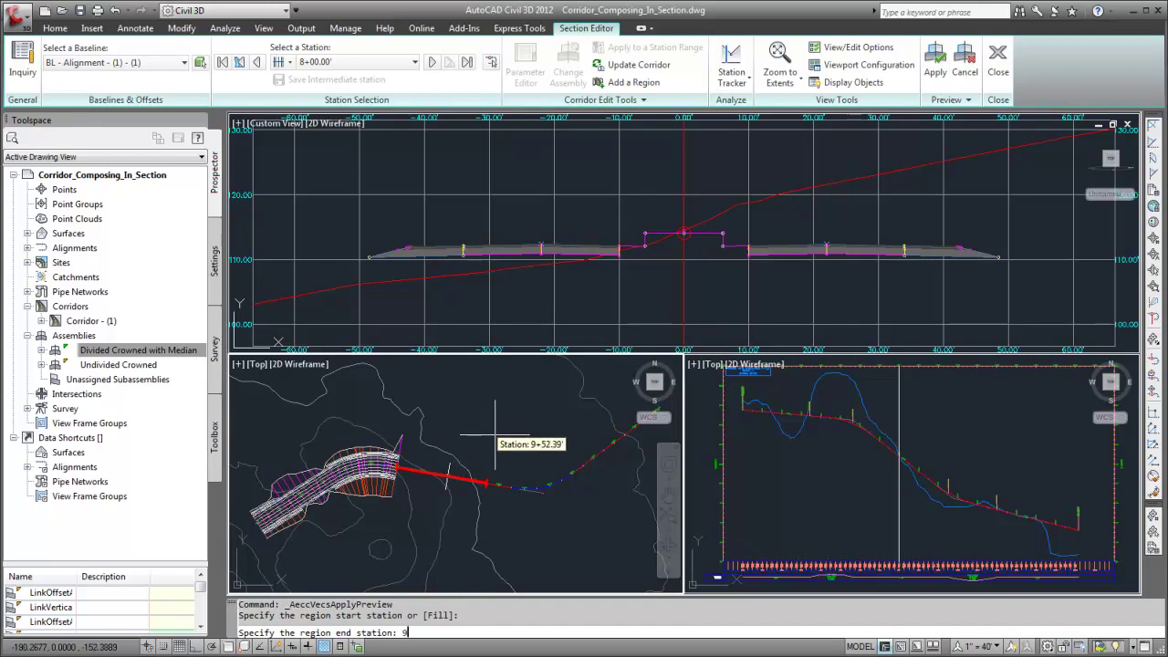
text(50)
key(Return)
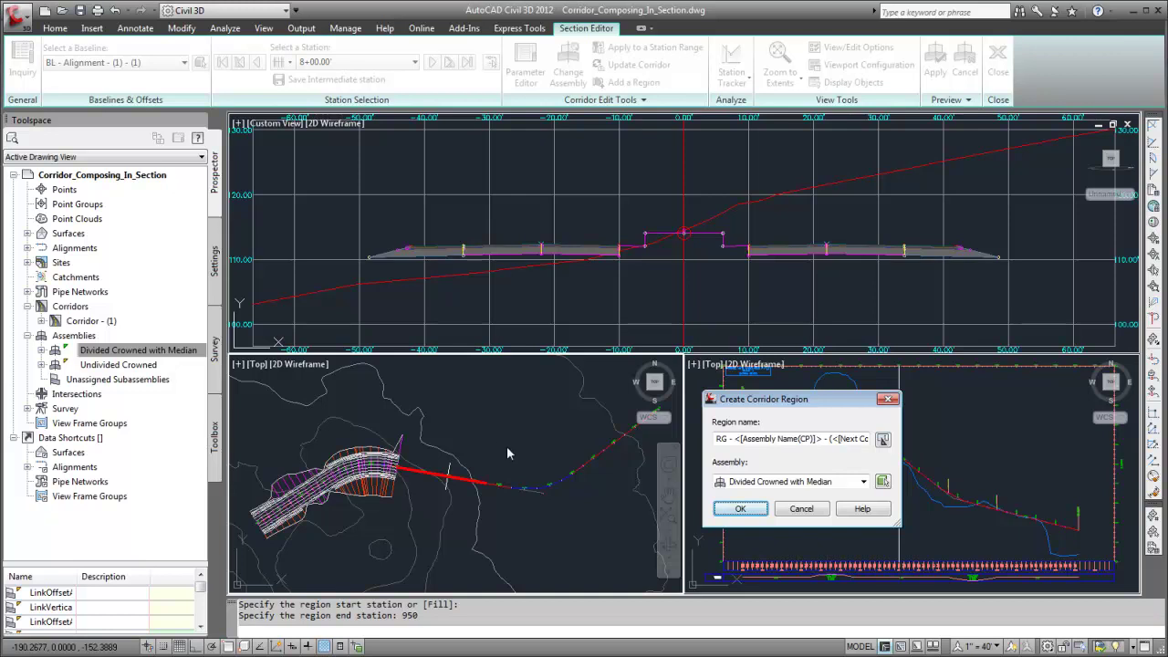
click(741, 510)
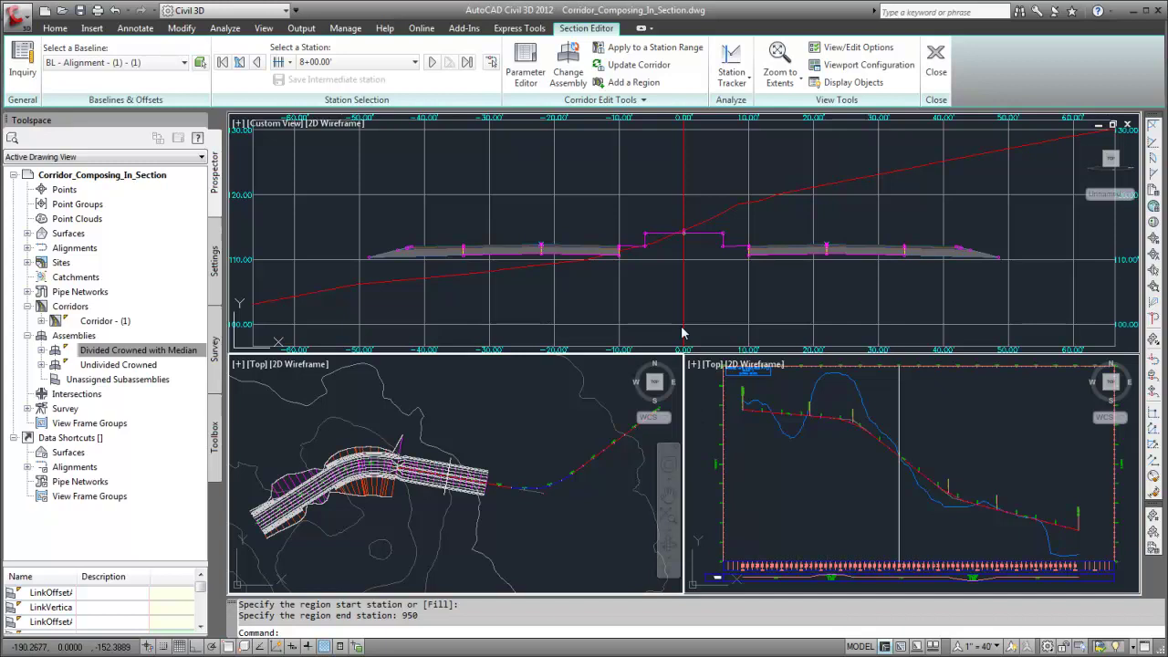
Add a Divided Crowned with Median region from station 9+50 to 1500
click(657, 83)
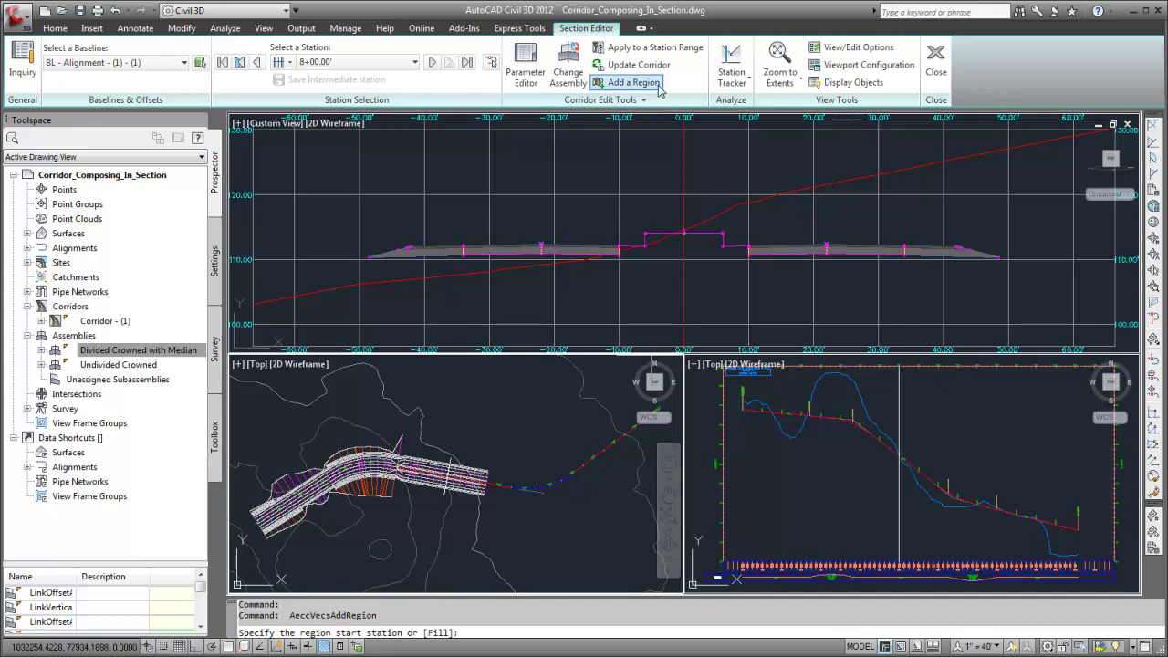
click(492, 424)
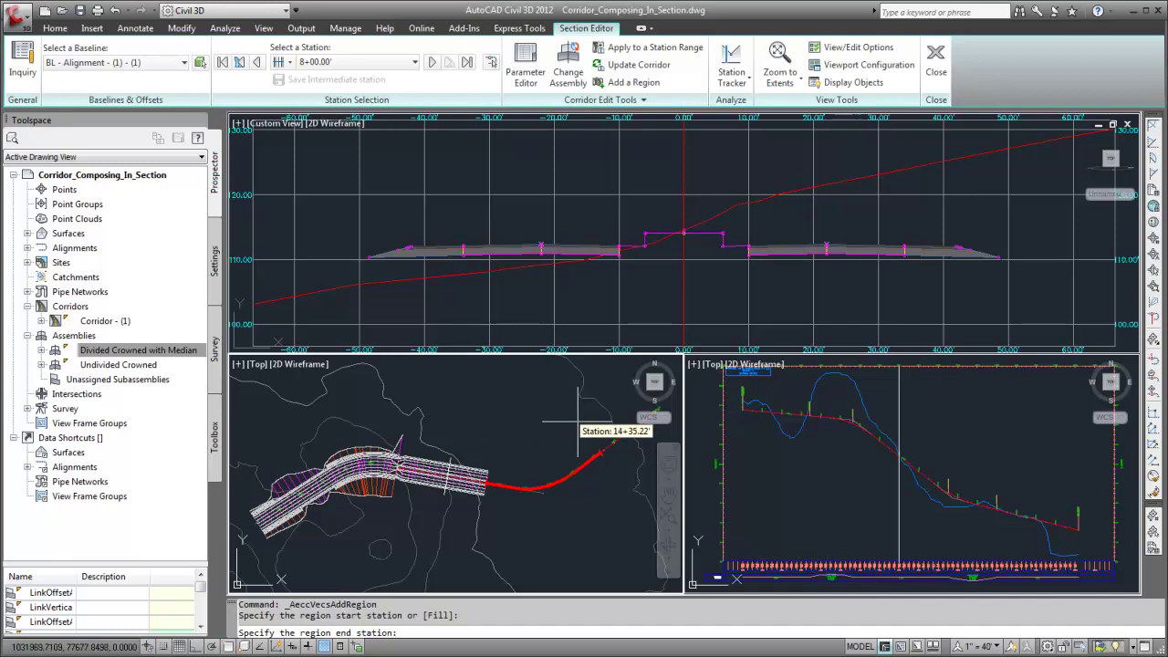
text(1500)
key(Return)
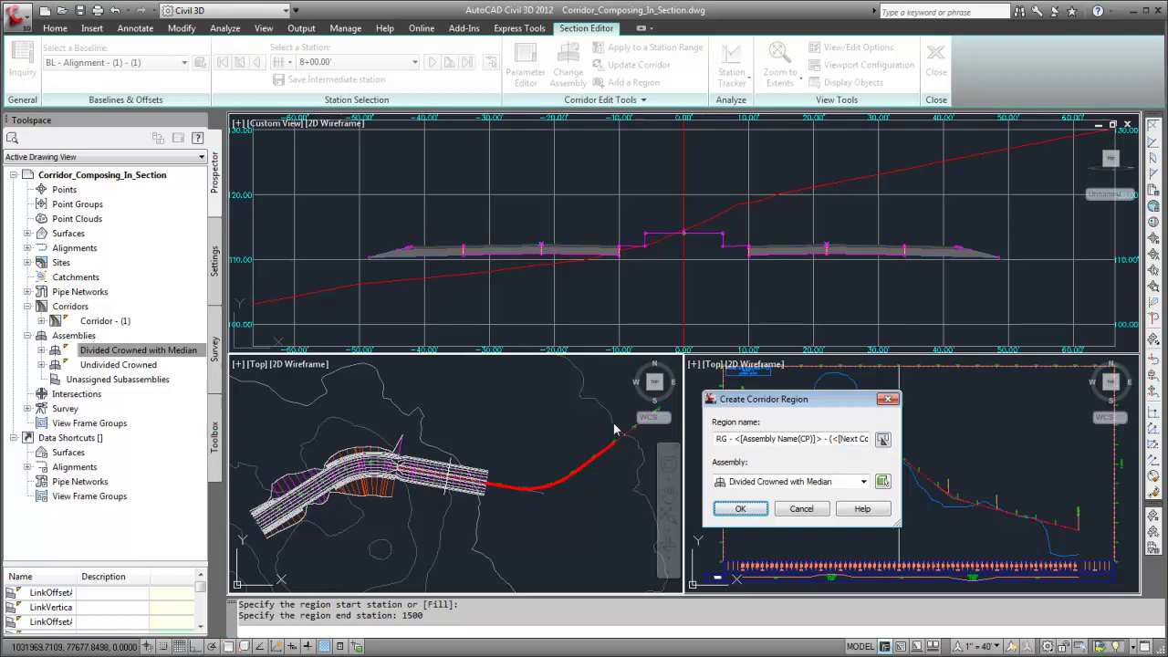
click(730, 512)
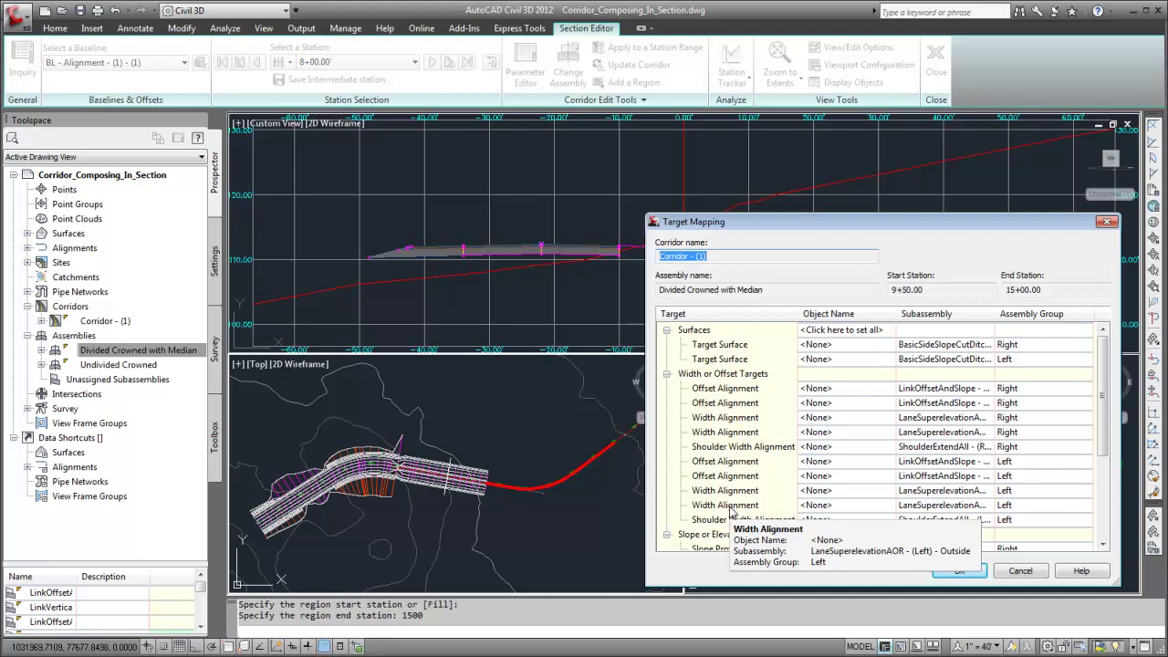
Set all the new region's surface targets to Existing Ground
click(868, 331)
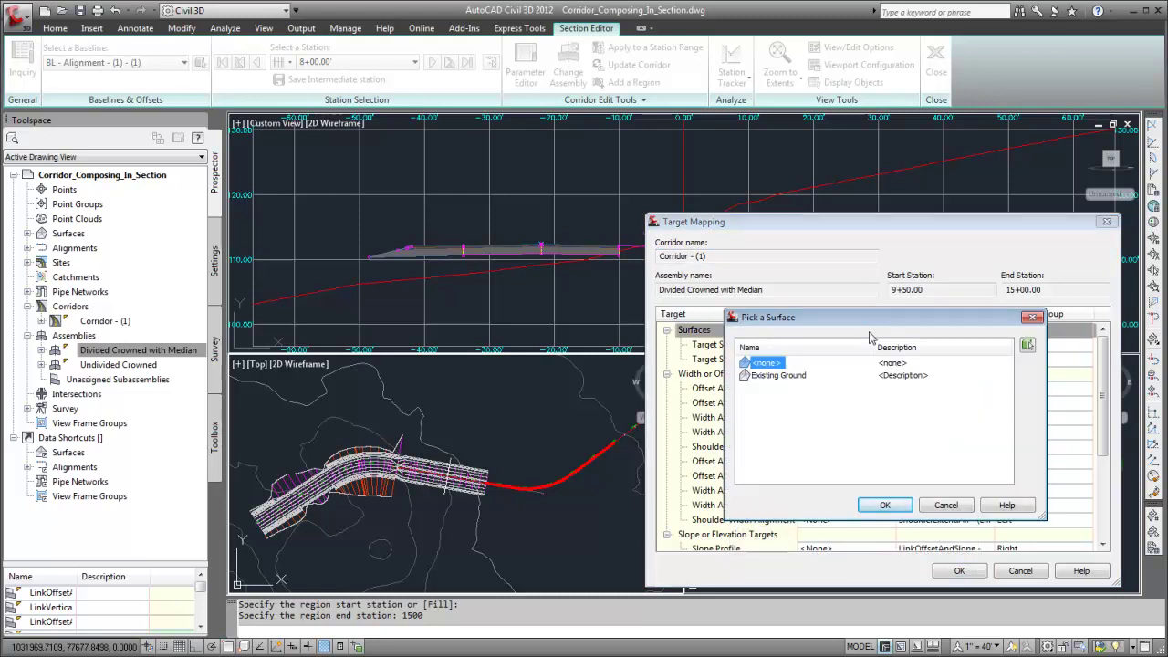
click(817, 375)
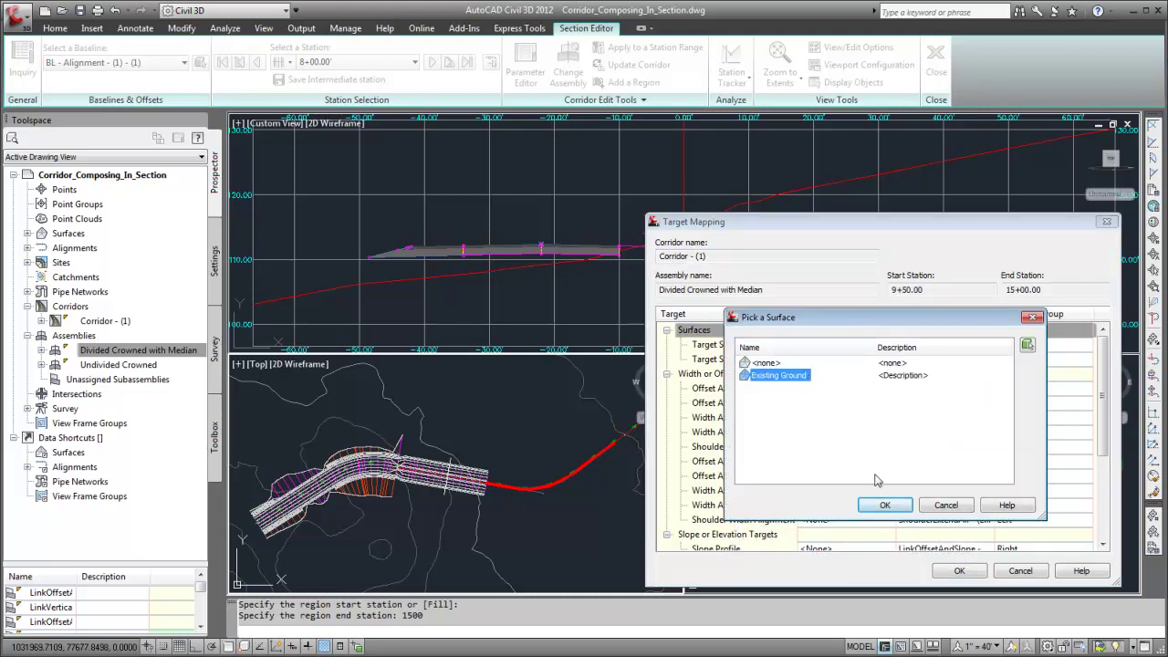
click(884, 505)
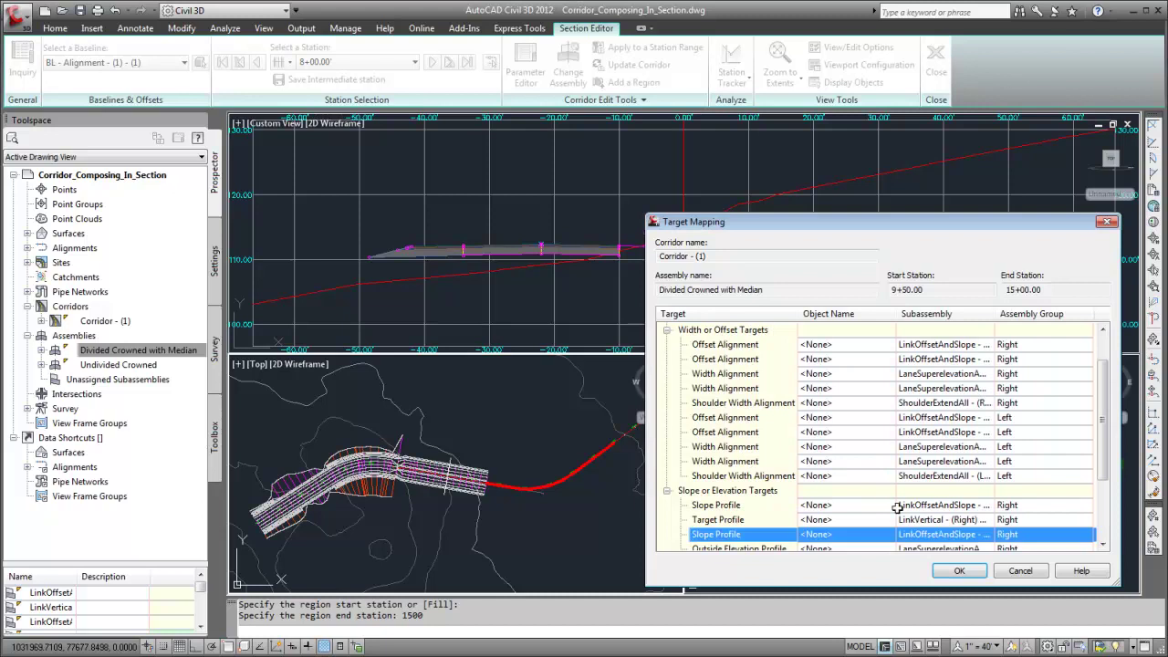
click(949, 571)
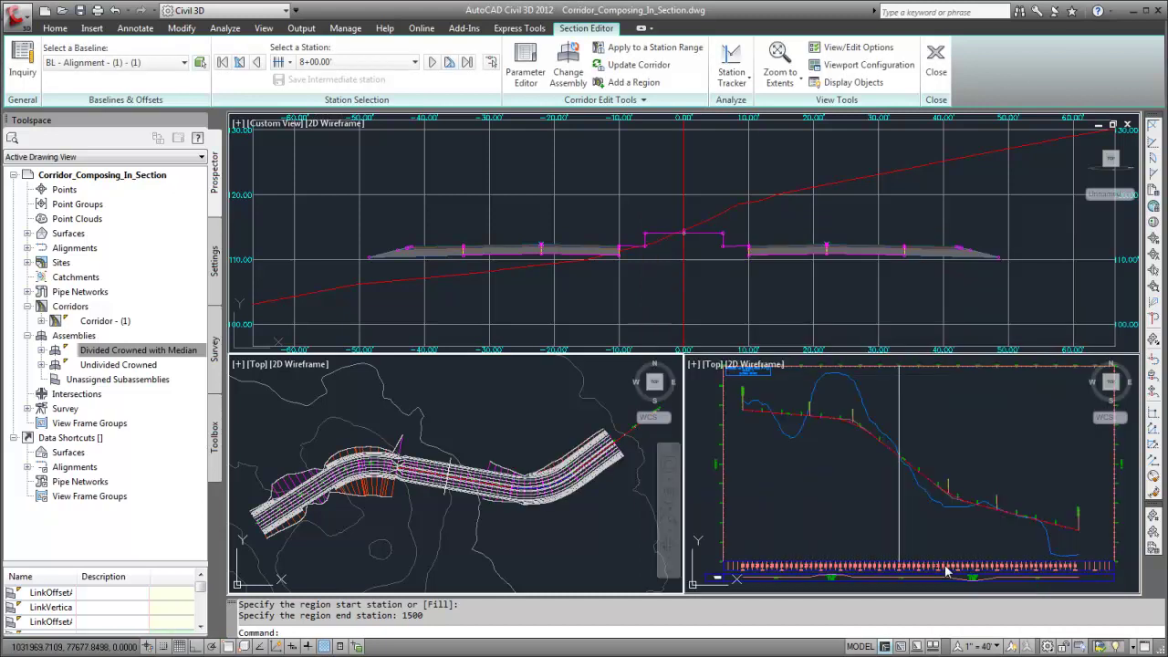
Move the section to 11+50, then to 8+75, and select the corridor there
click(447, 476)
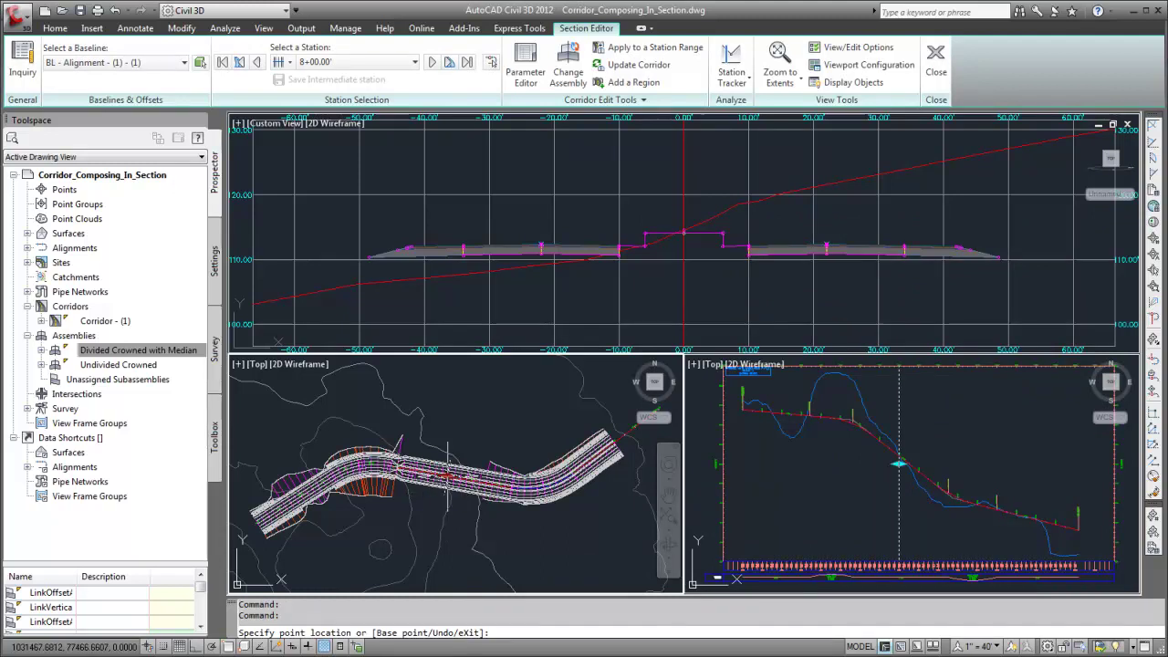
click(546, 534)
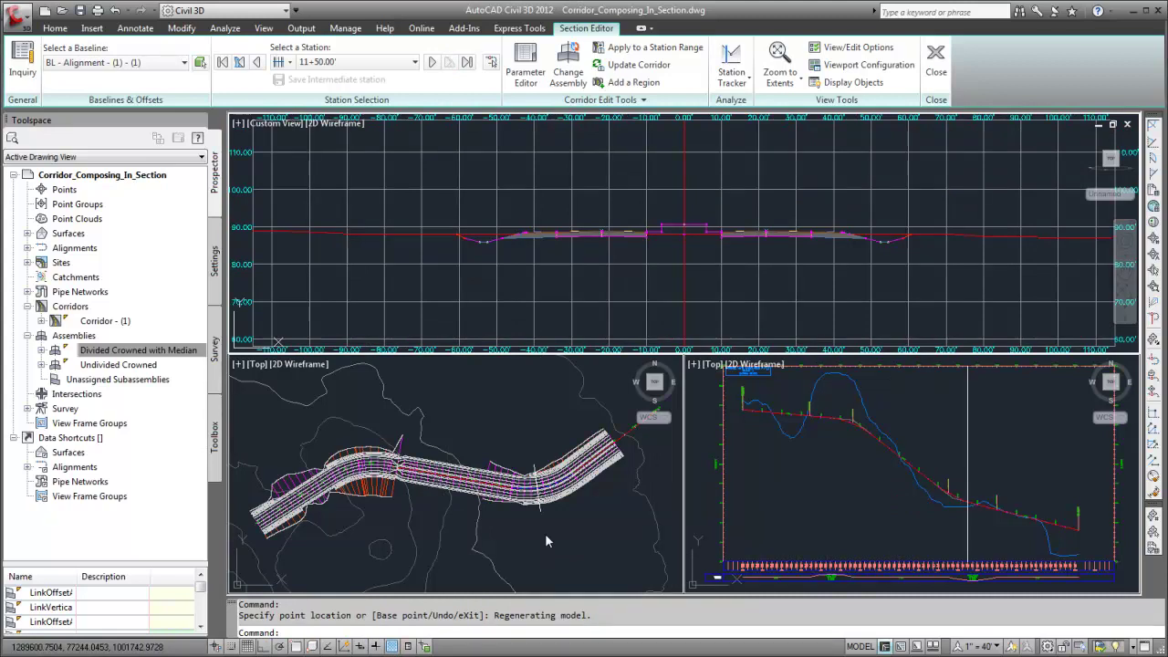
click(539, 509)
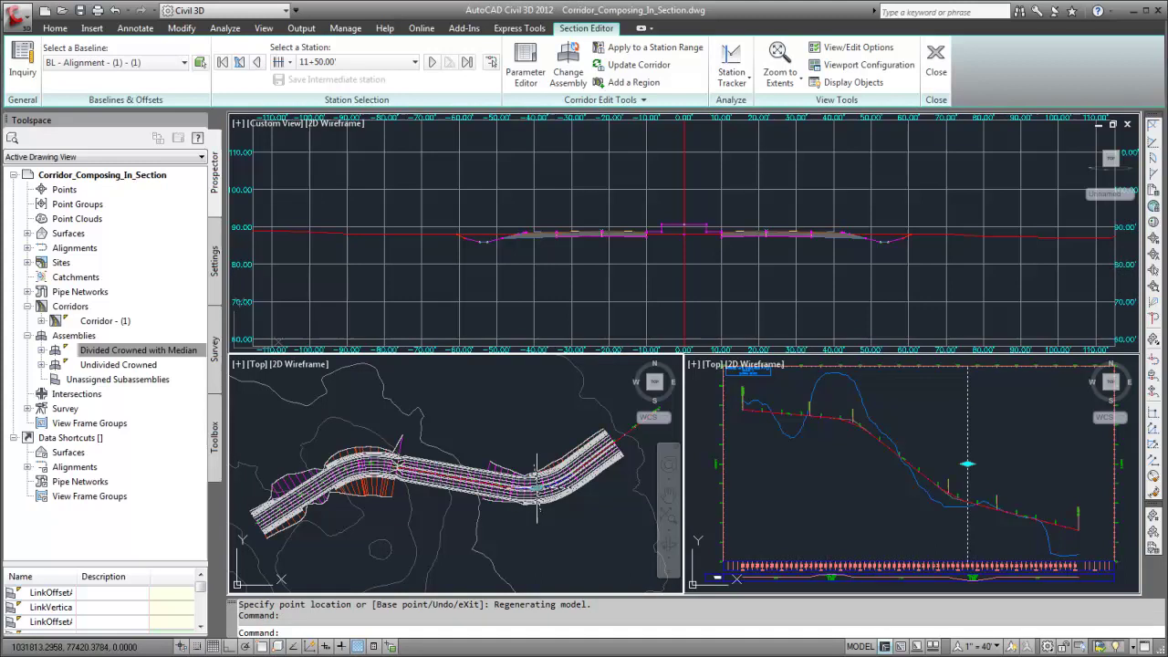
click(537, 488)
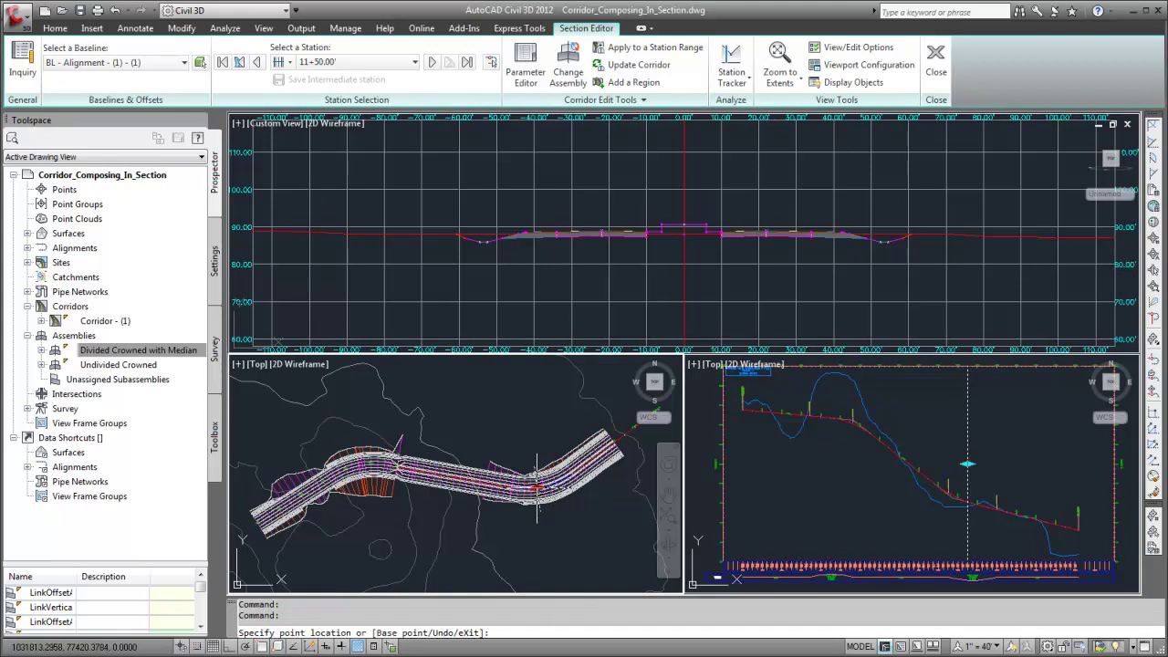
click(462, 522)
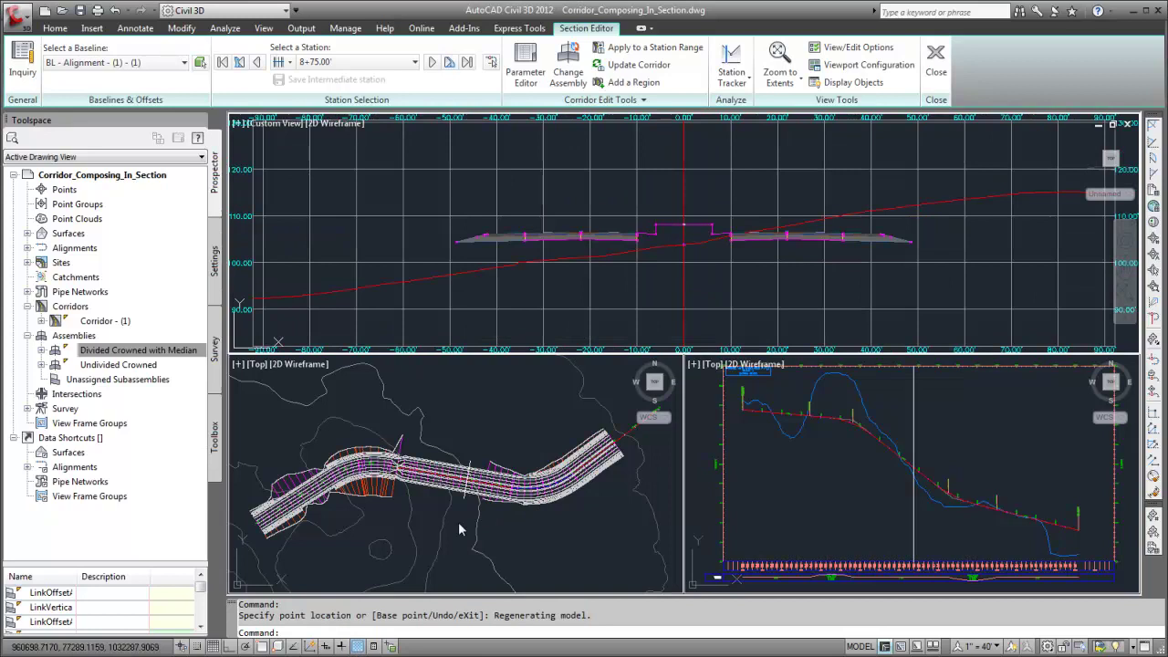
click(502, 241)
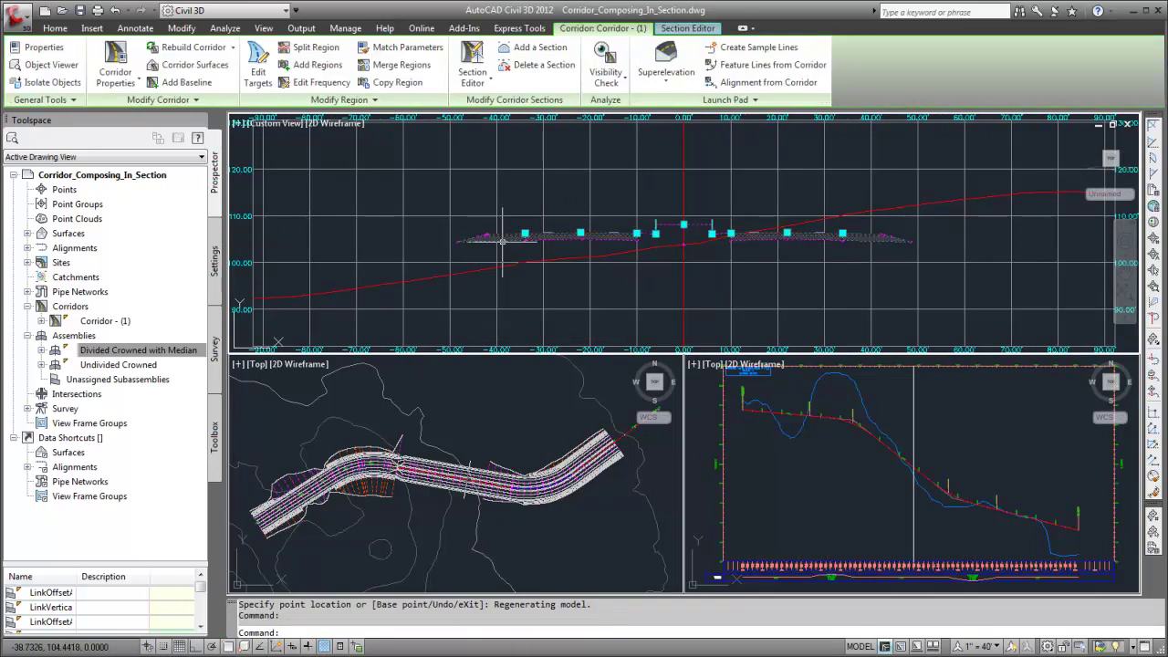
mouse_move(526, 239)
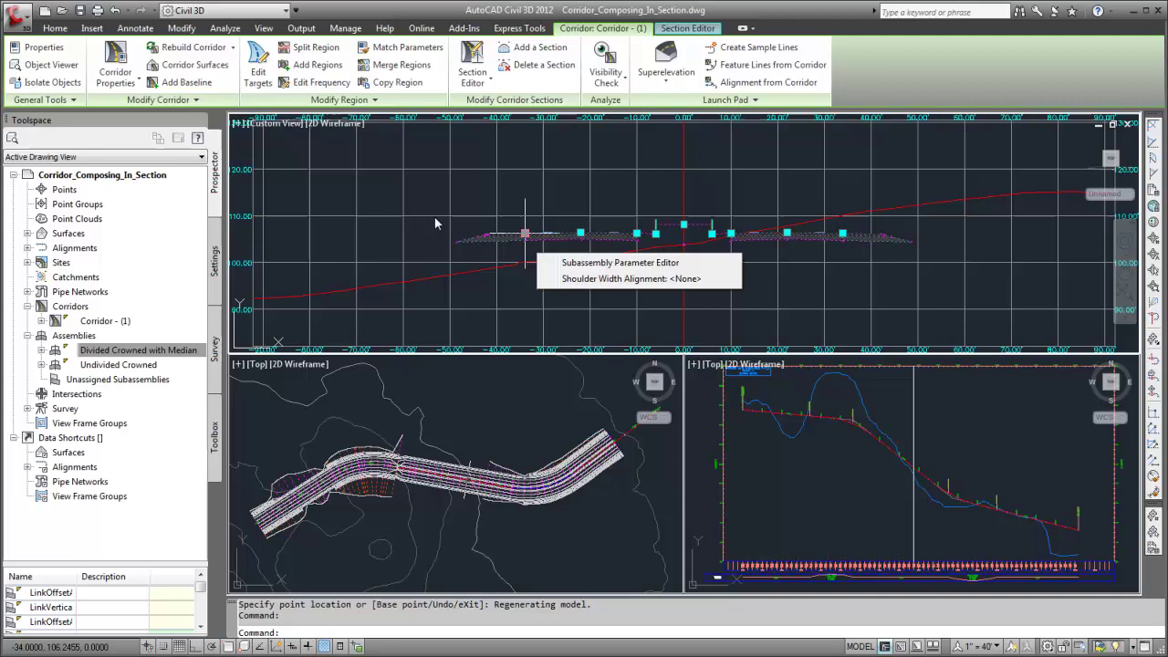
Set all surface targets of the 6+00 to 9+50 median region to Existing Ground
click(262, 67)
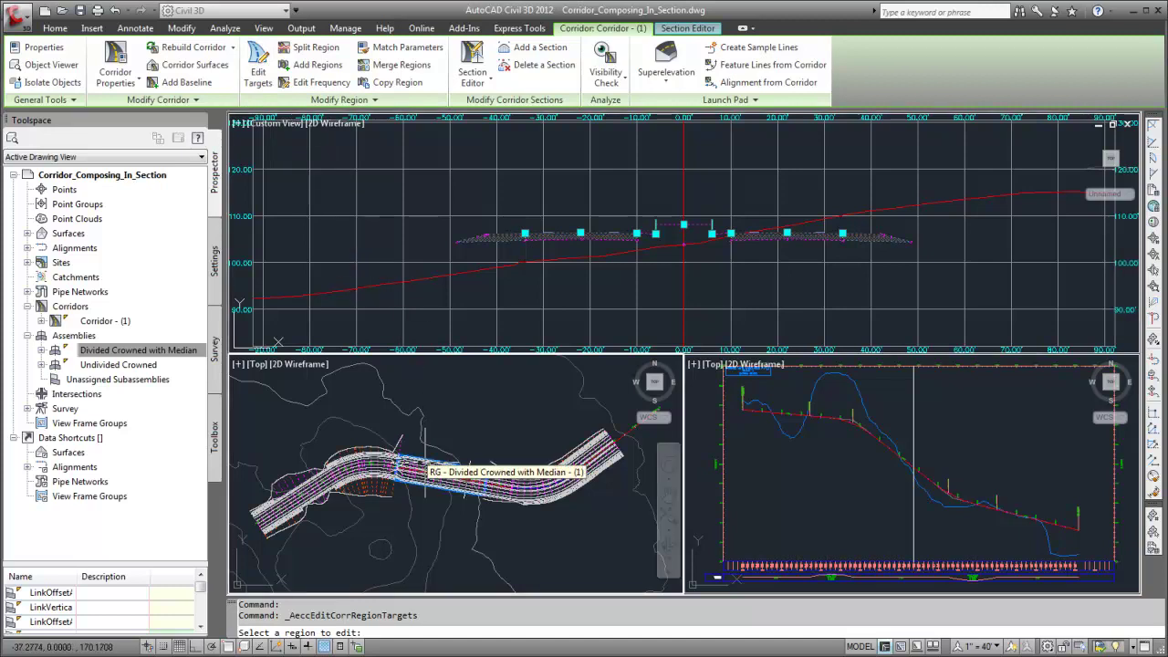
click(425, 466)
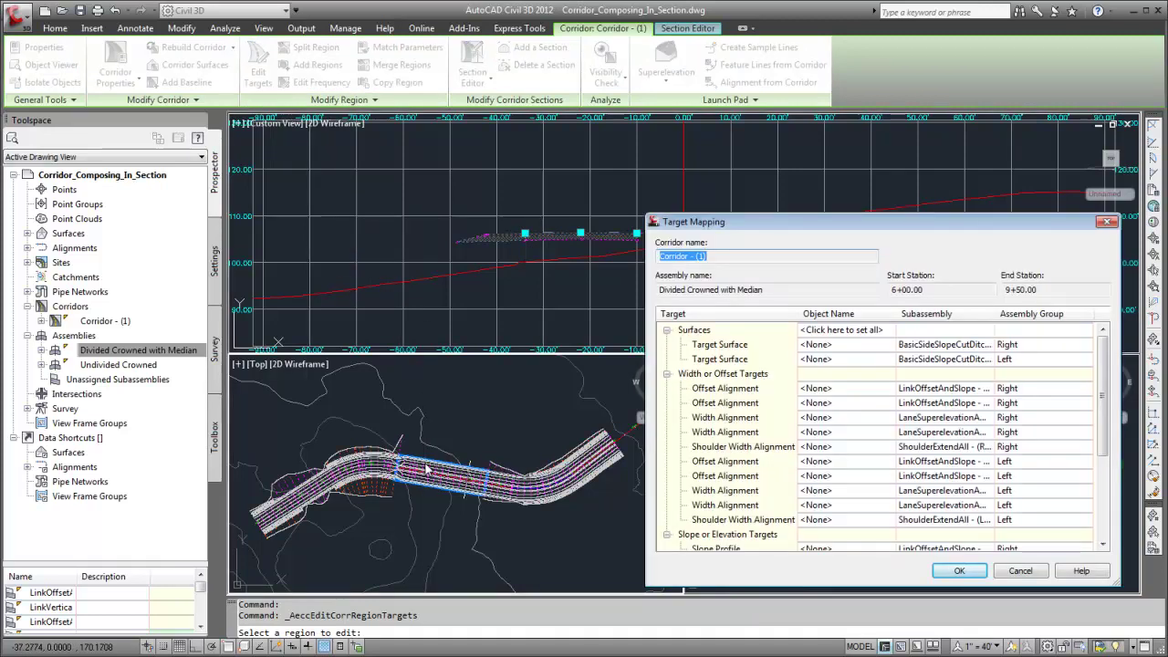
click(829, 330)
click(807, 376)
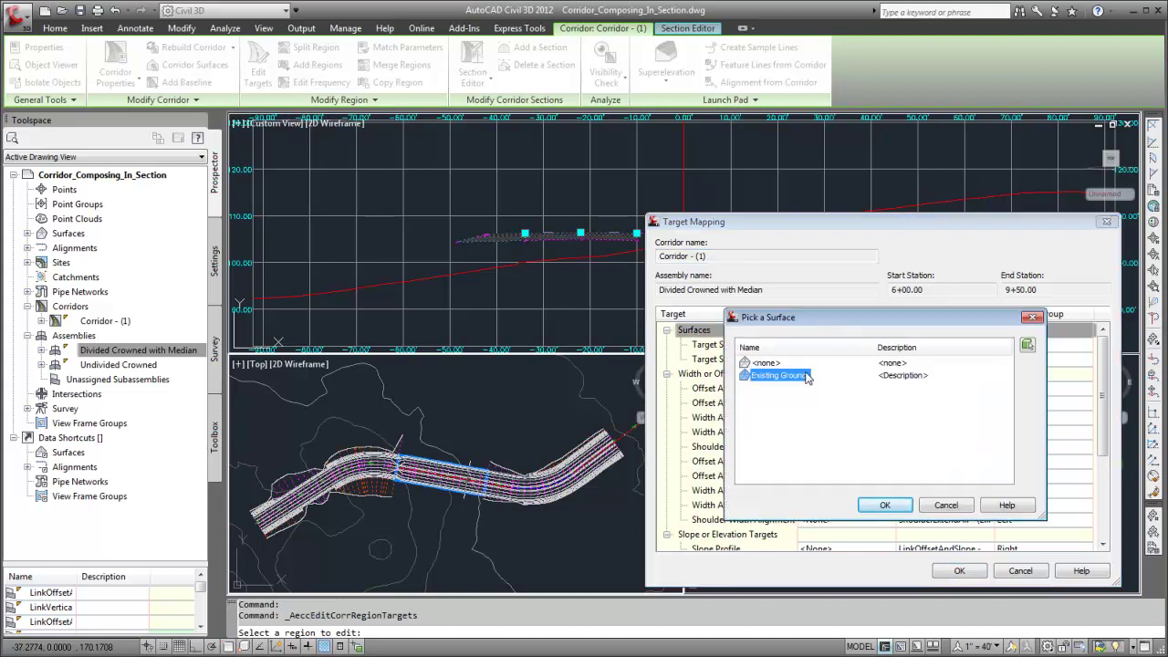
click(883, 506)
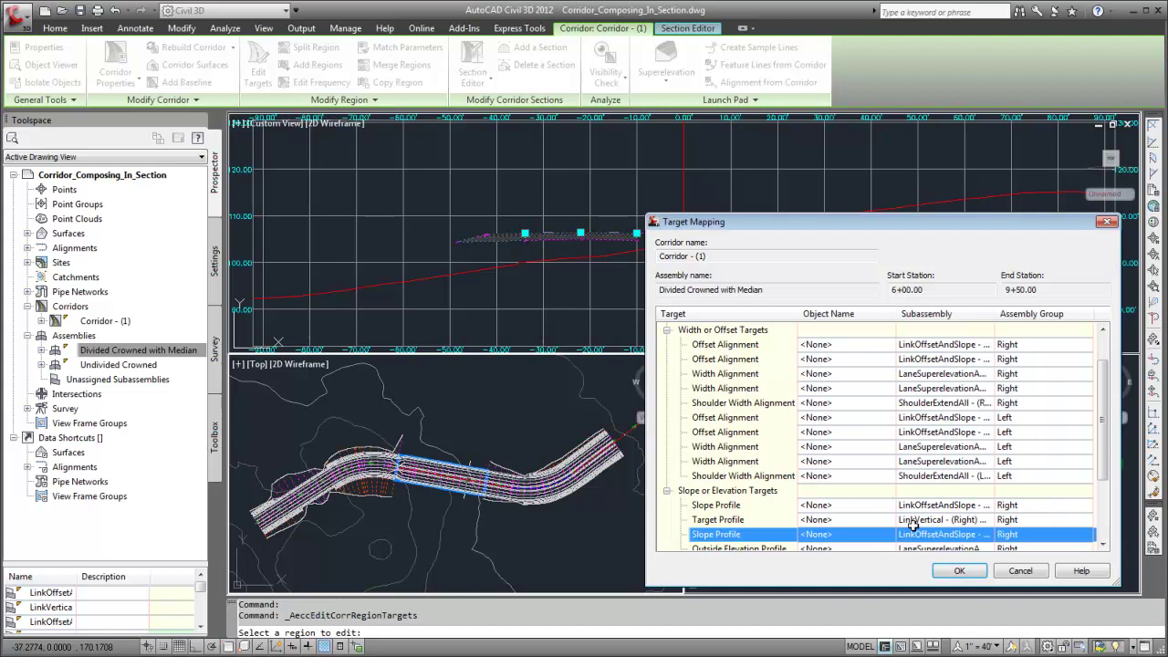
click(949, 570)
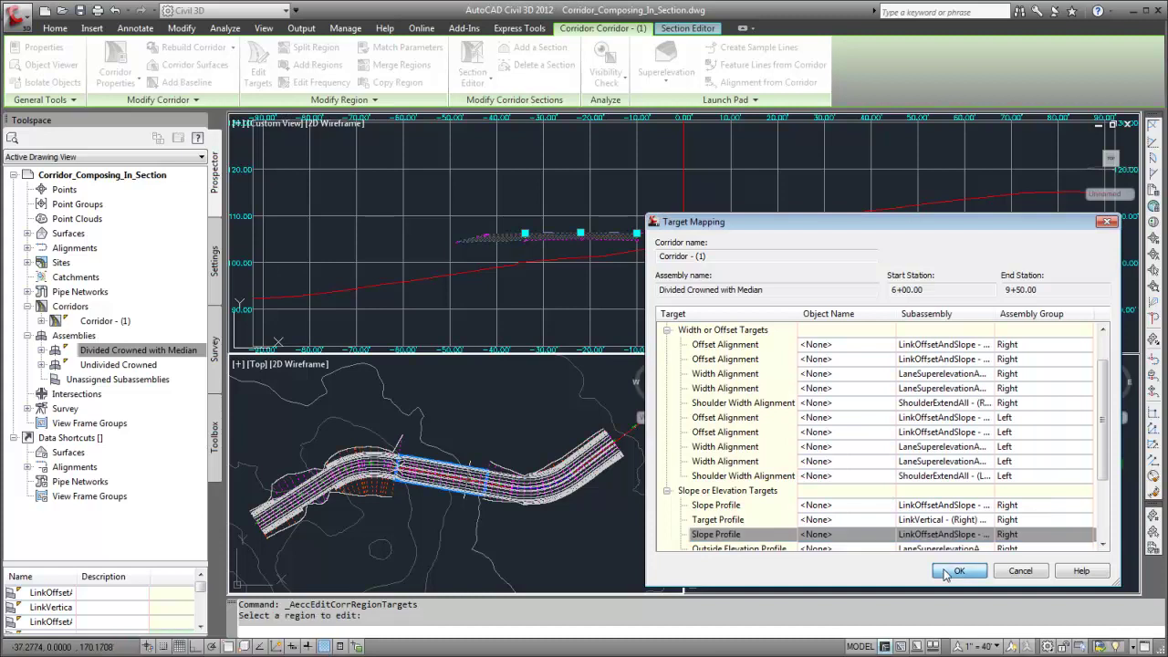
key(Escape)
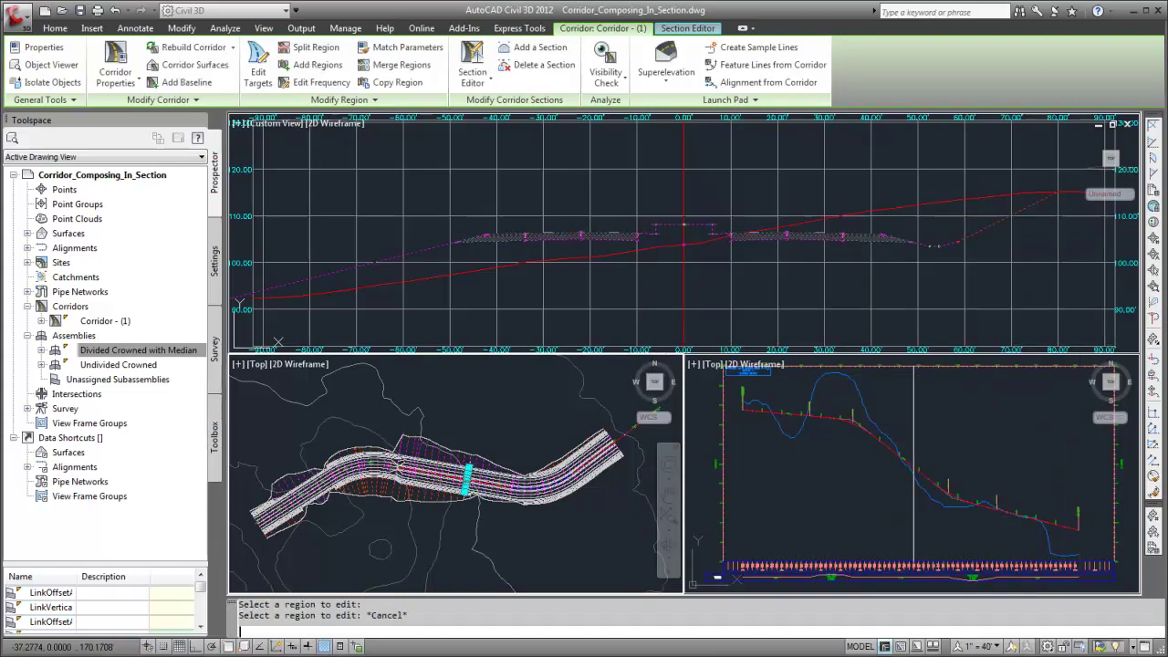
click(465, 484)
Jump to station 3+00 and swap its region's assembly for Divided Crowned with Median
click(466, 482)
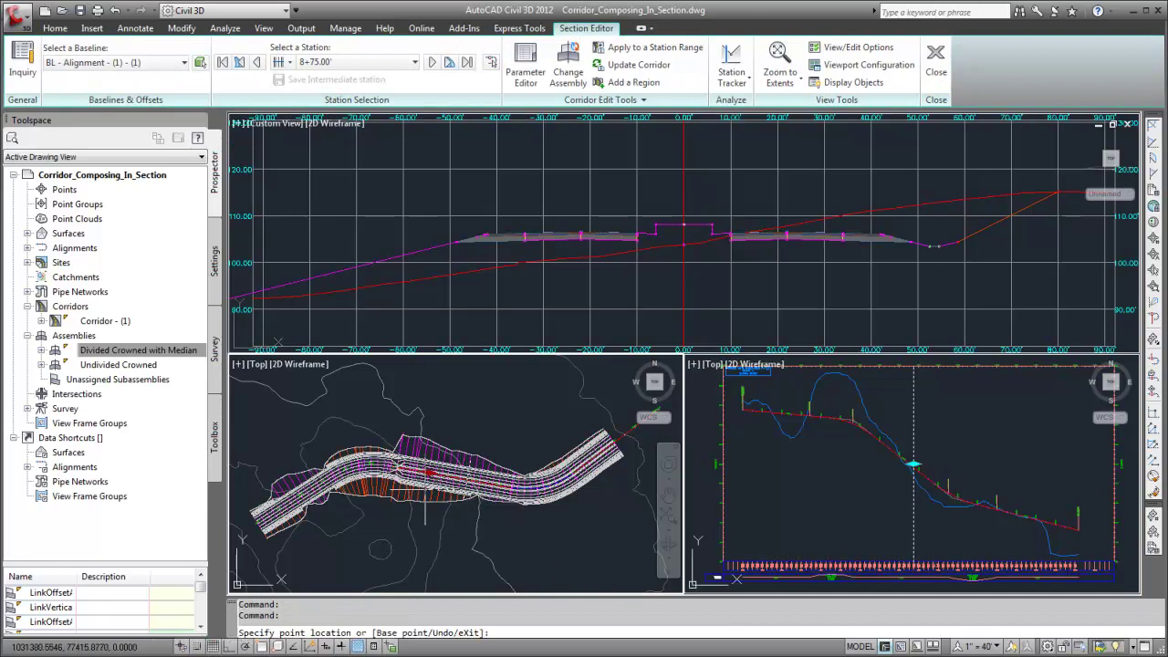
click(343, 514)
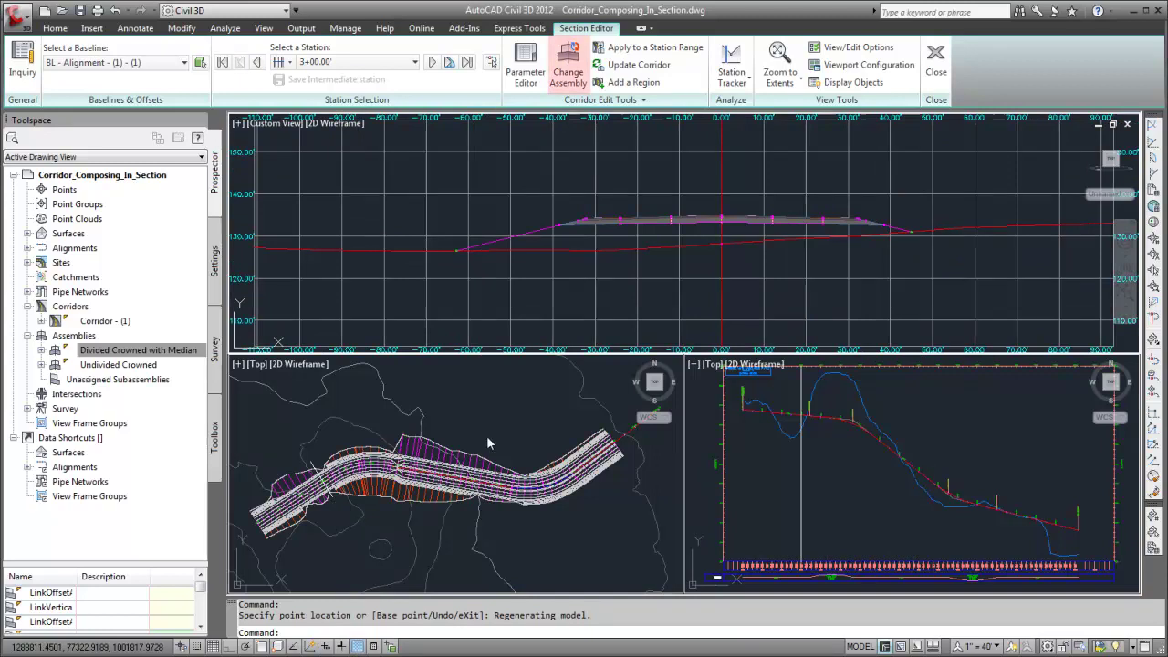
click(570, 73)
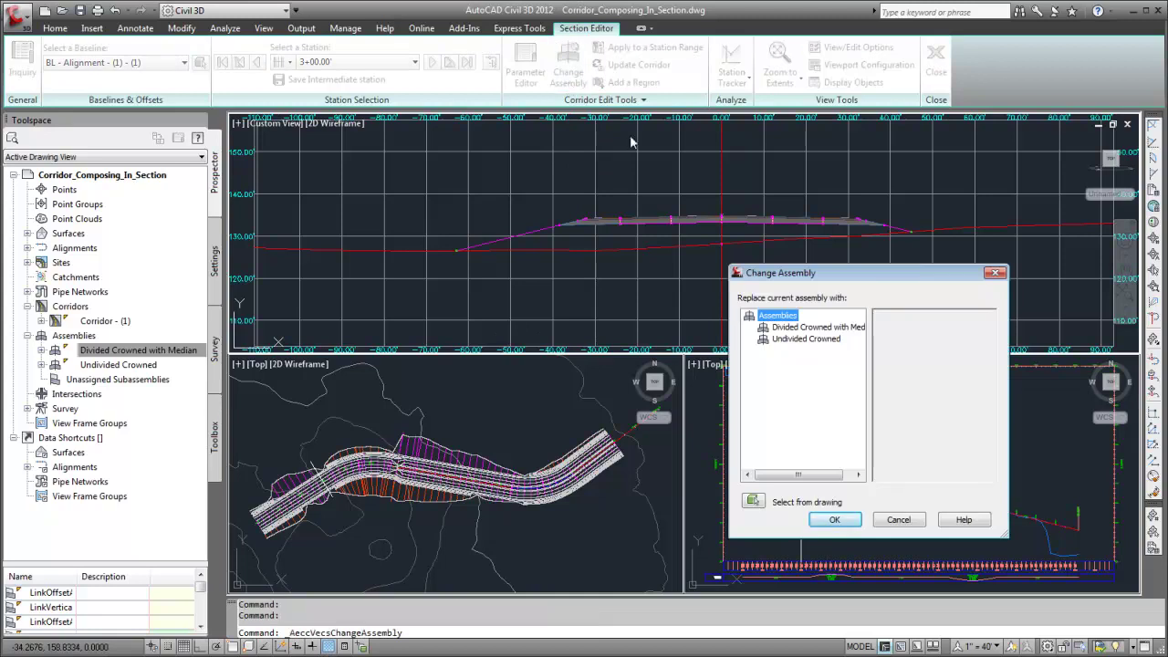
click(839, 327)
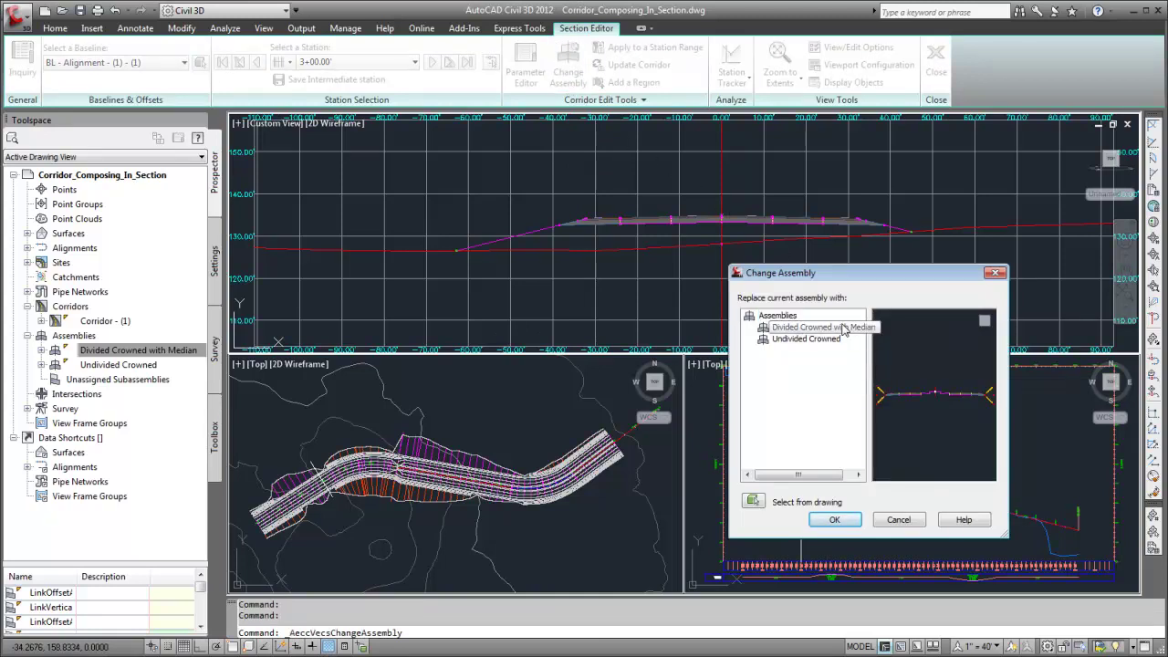
click(848, 521)
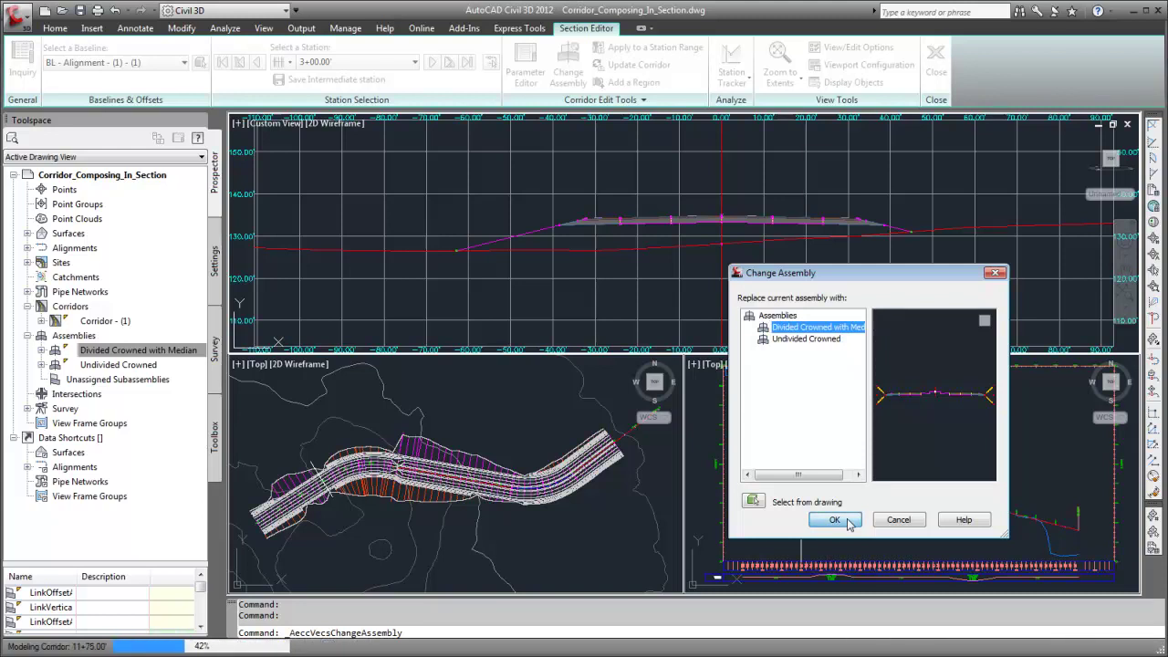
click(834, 519)
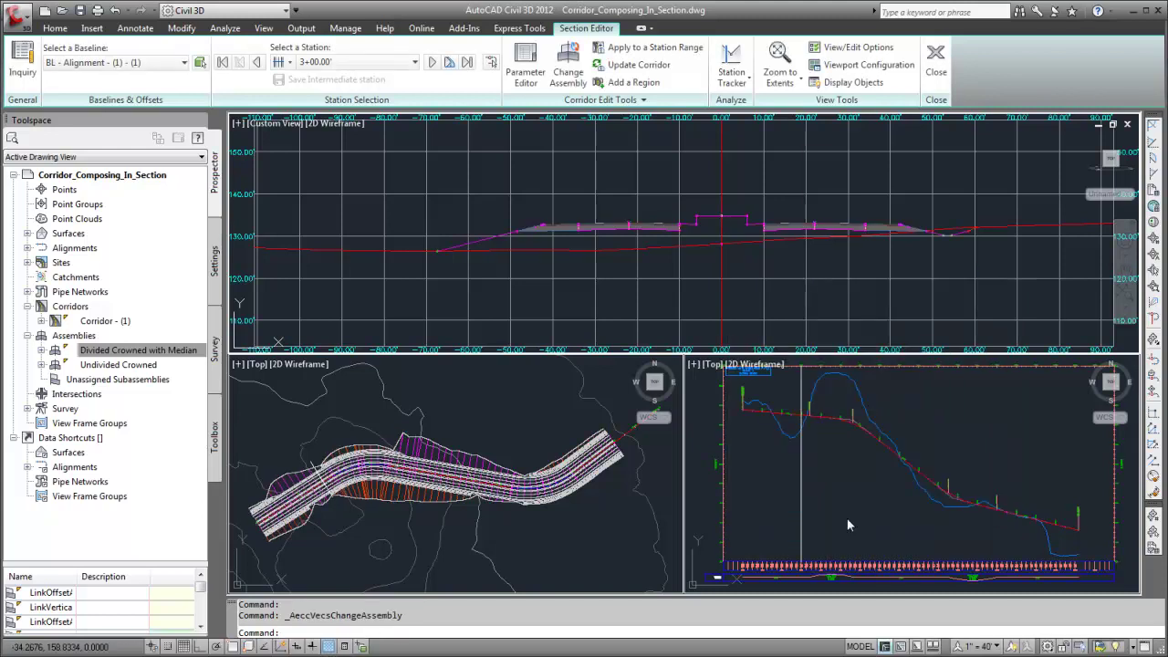